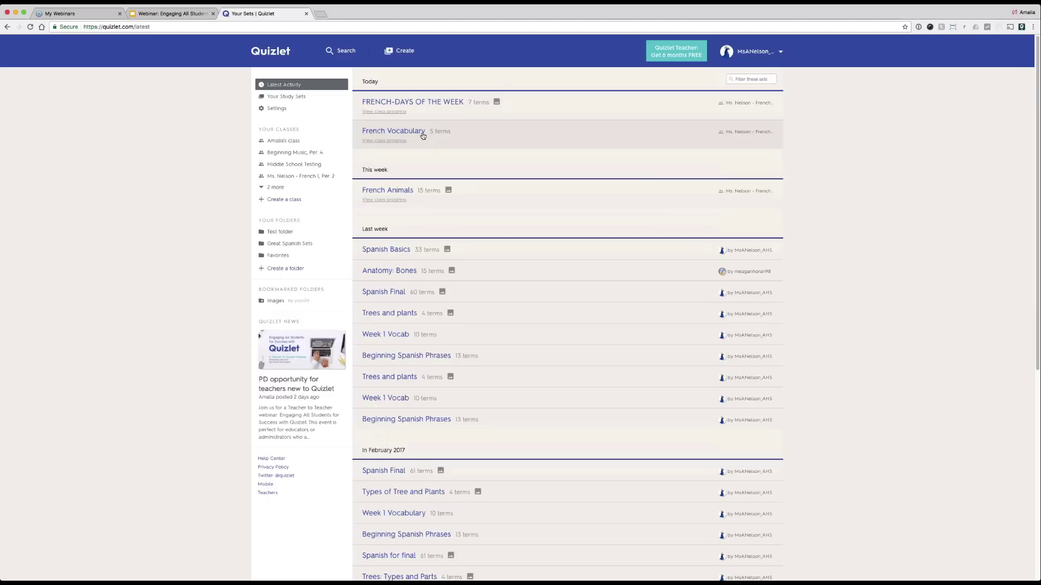
# Step: From the Latest Activity list, open class progress for the French Vocabulary set
pyautogui.click(383, 142)
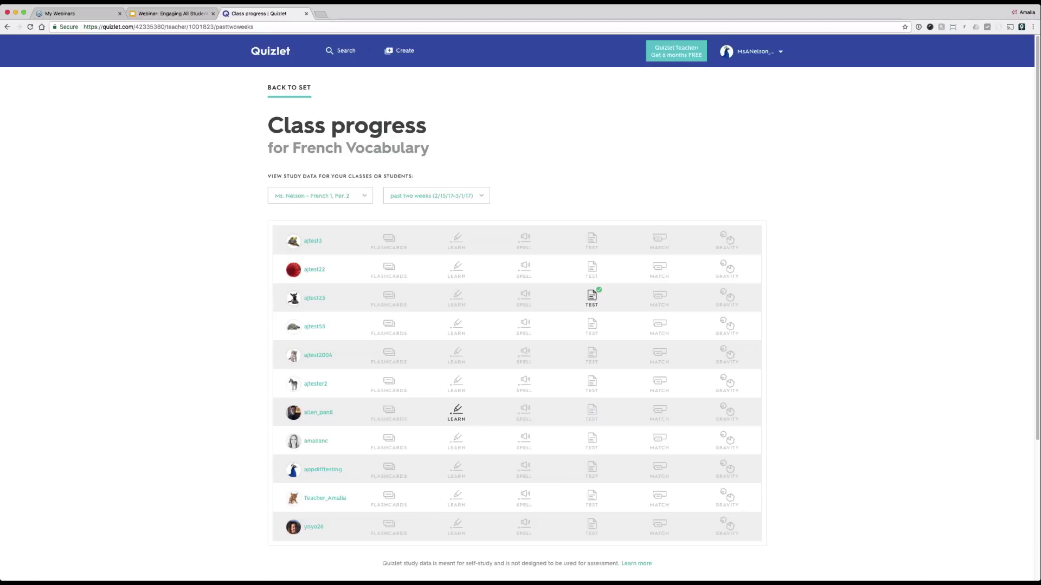
# Step: Read each student's study-mode activity details for the past two weeks
pyautogui.moveTo(456, 241)
pyautogui.moveTo(387, 252)
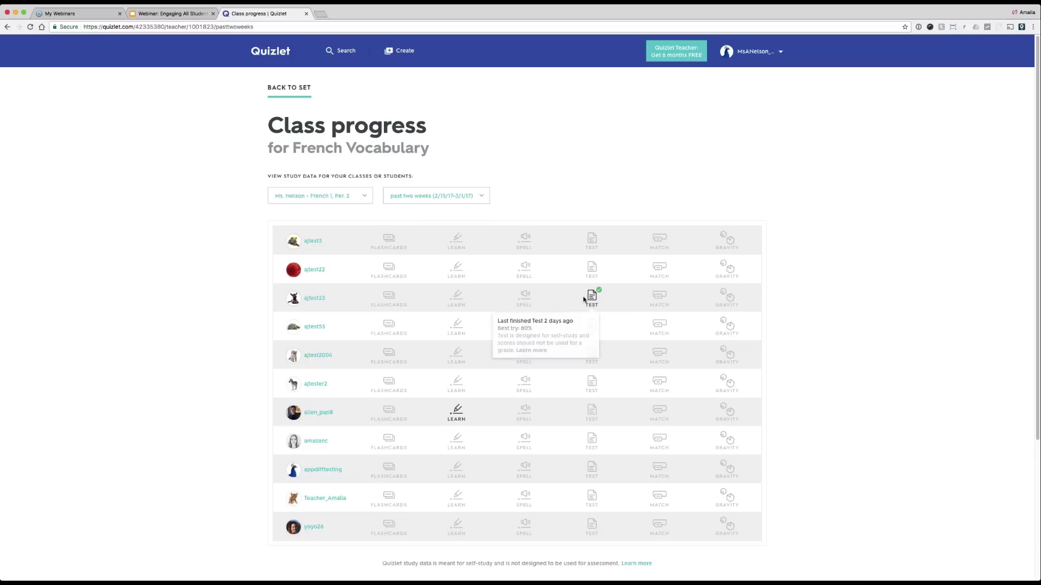
pyautogui.moveTo(592, 302)
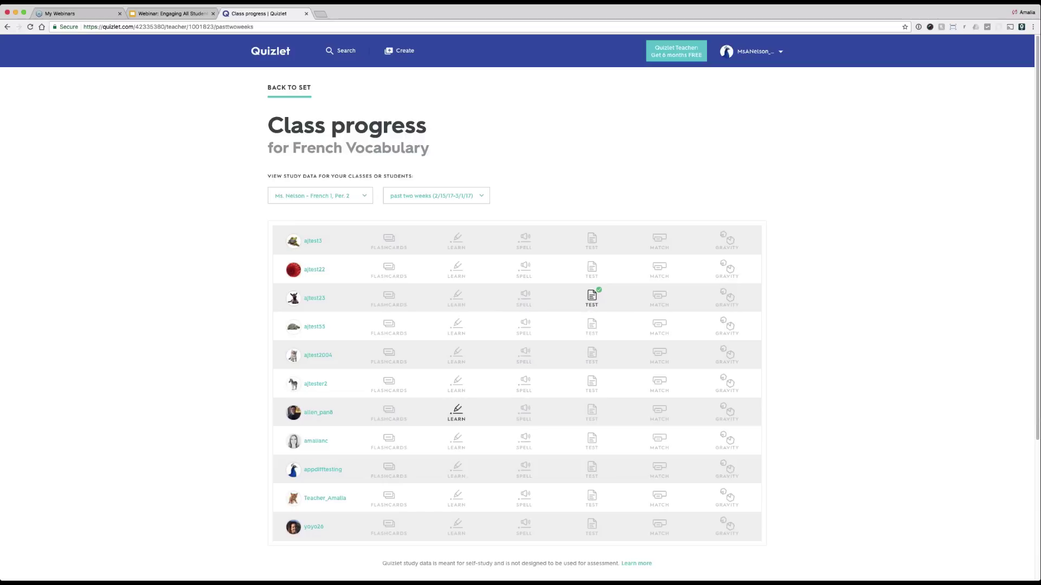
# Step: Switch the class progress date range to the past year (3/1/16–3/1/17)
pyautogui.click(458, 214)
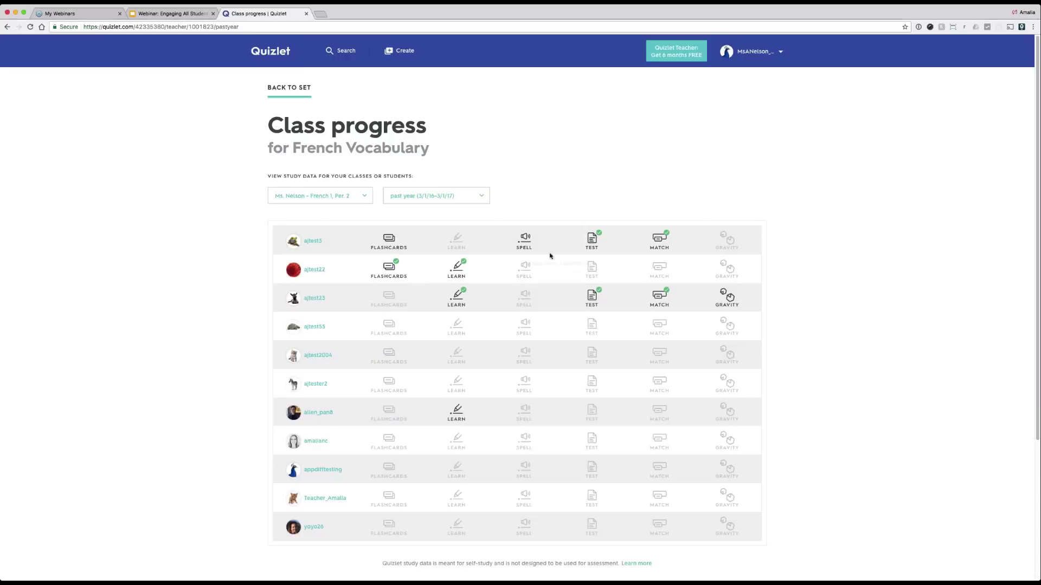
pyautogui.moveTo(550, 255)
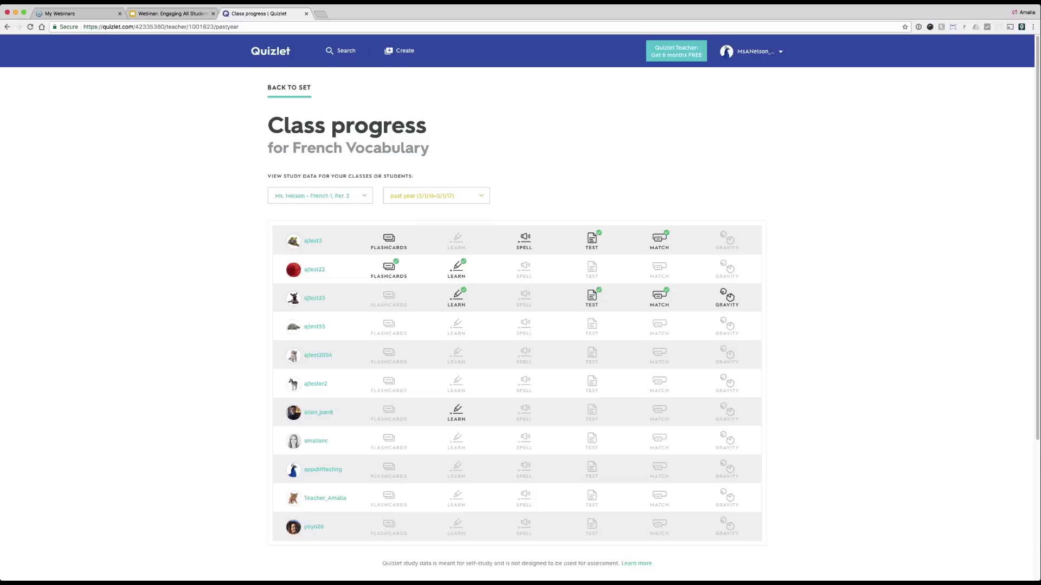
# Step: Return to the French Vocabulary set and review sometimes-missed (Birthday, Wolf) and rarely-missed terms
pyautogui.click(298, 95)
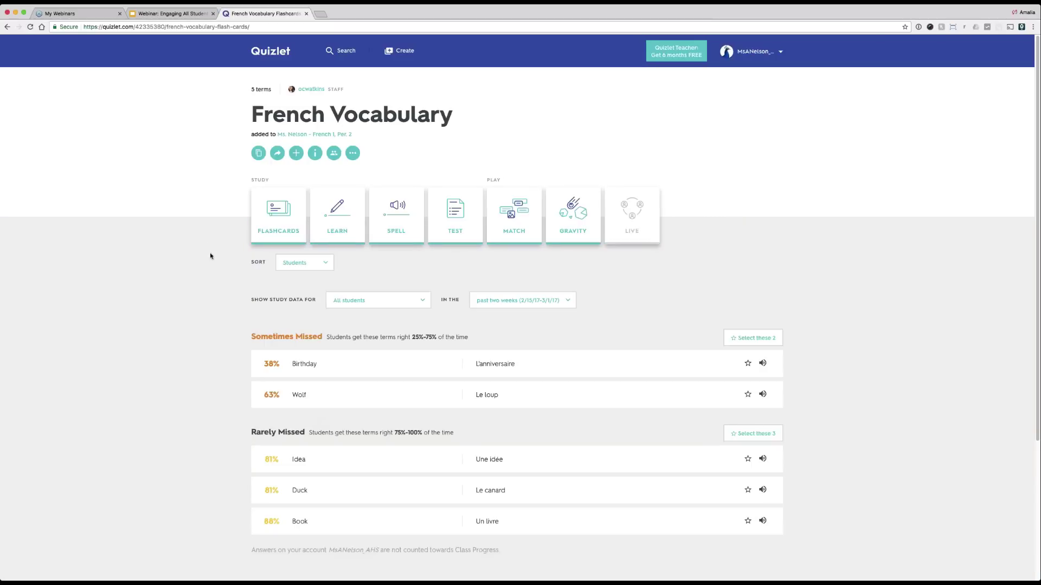
pyautogui.scroll(-2, 209, 302)
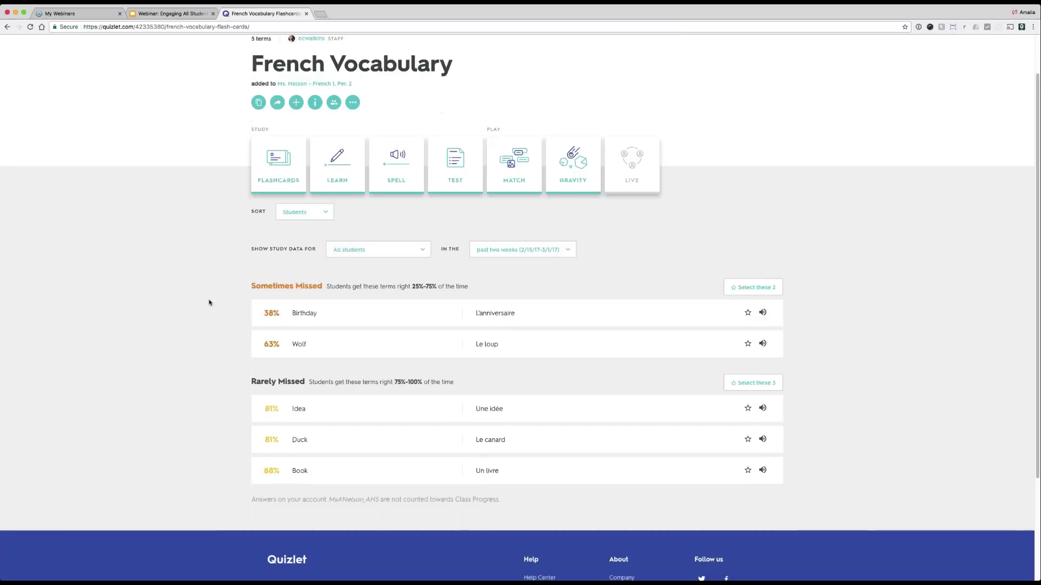
pyautogui.scroll(-1, 210, 302)
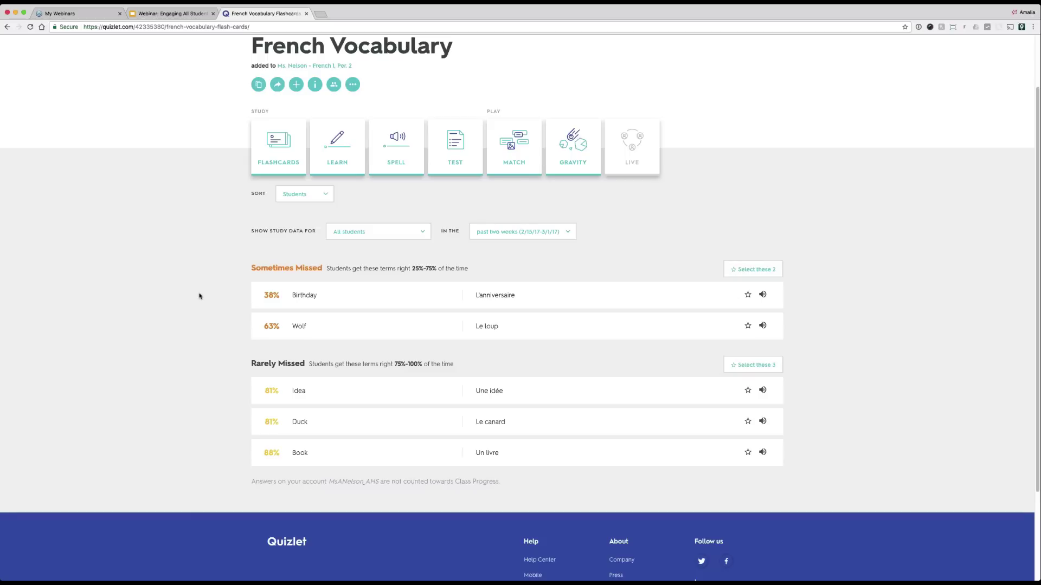
pyautogui.scroll(3, 194, 290)
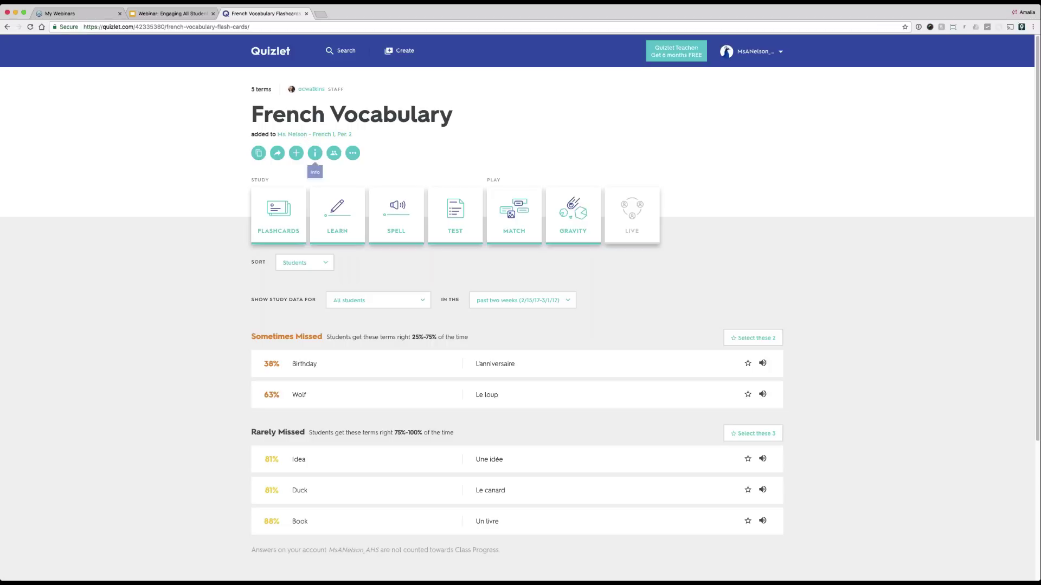
pyautogui.click(334, 153)
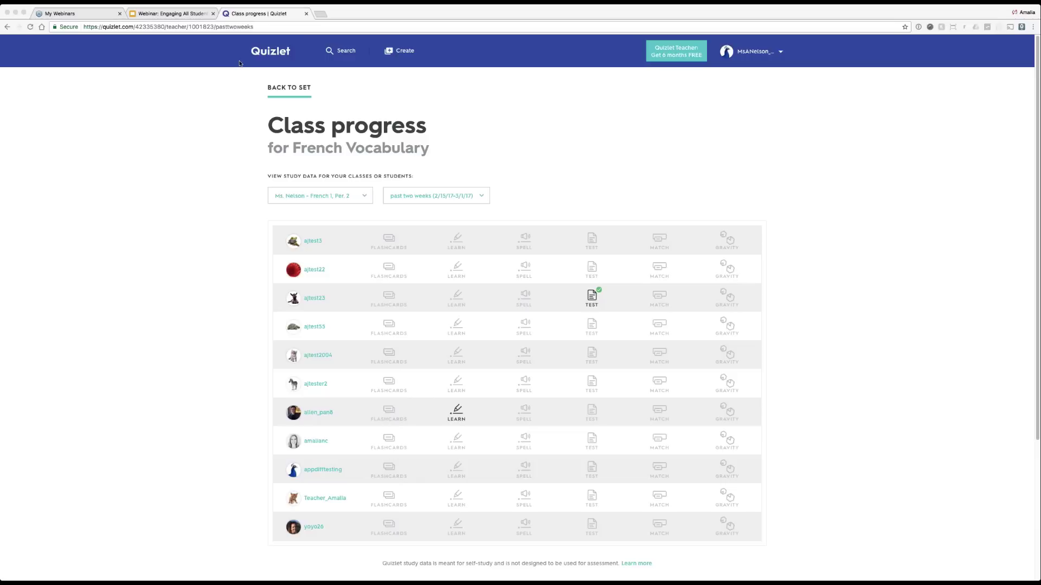
# Step: Go to the upgrade/teacher page, then view the Quizlet Live feature page
pyautogui.click(221, 93)
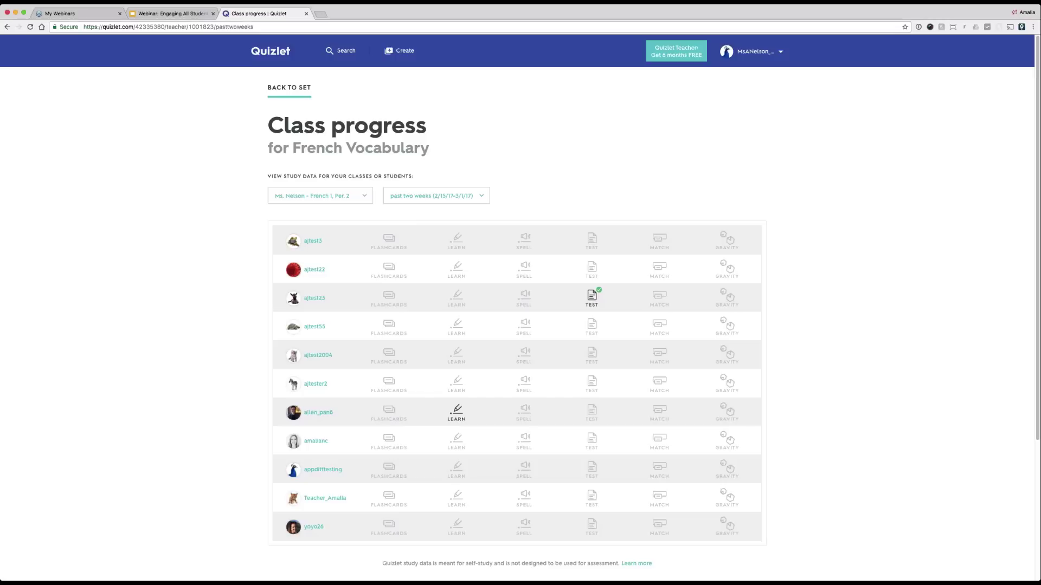
pyautogui.moveTo(258, 30); pyautogui.dragTo(136, 29)
pyautogui.write('uizlet.com/upg')
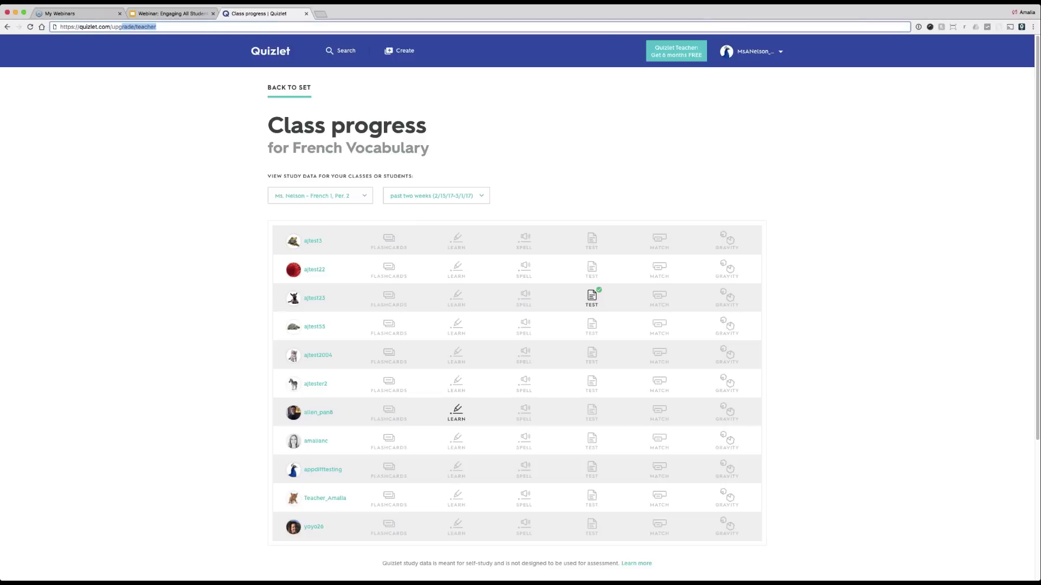
pyautogui.press('Return')
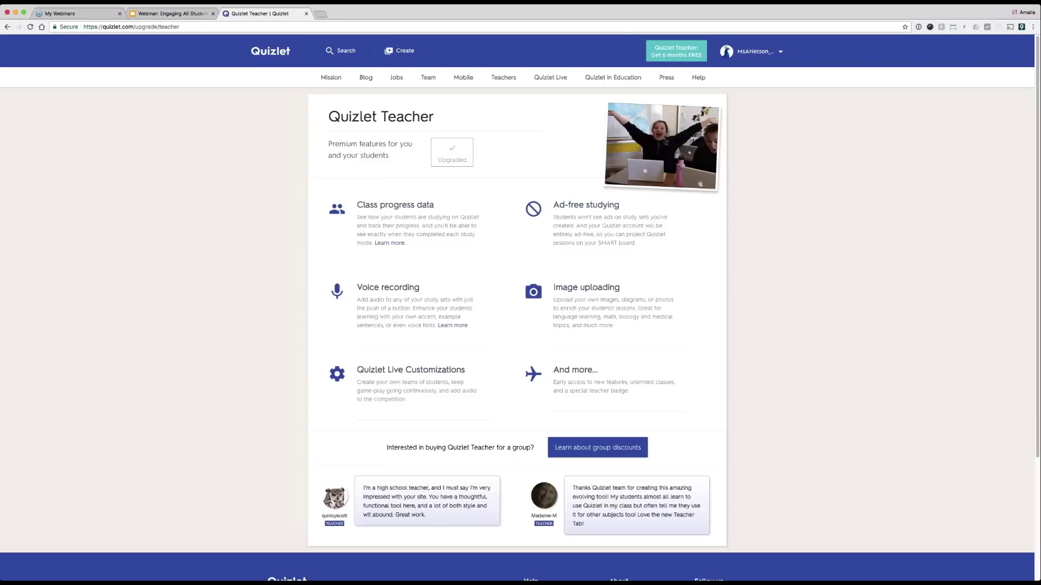
pyautogui.click(553, 83)
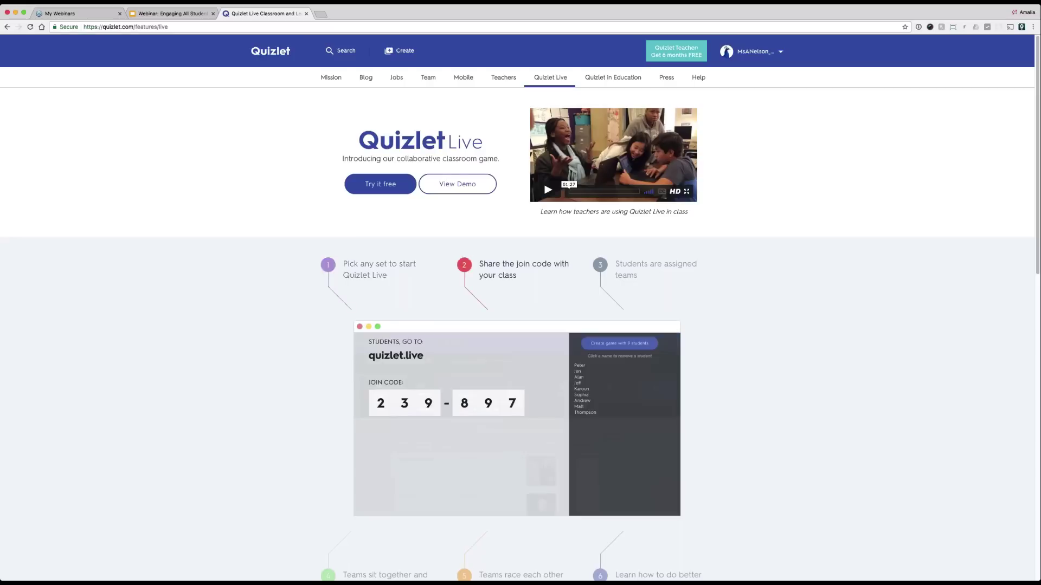
# Step: Skim the Quizlet Live page, return home, and open the French Animals set
pyautogui.scroll(-1, 212, 270)
pyautogui.scroll(-1, 211, 270)
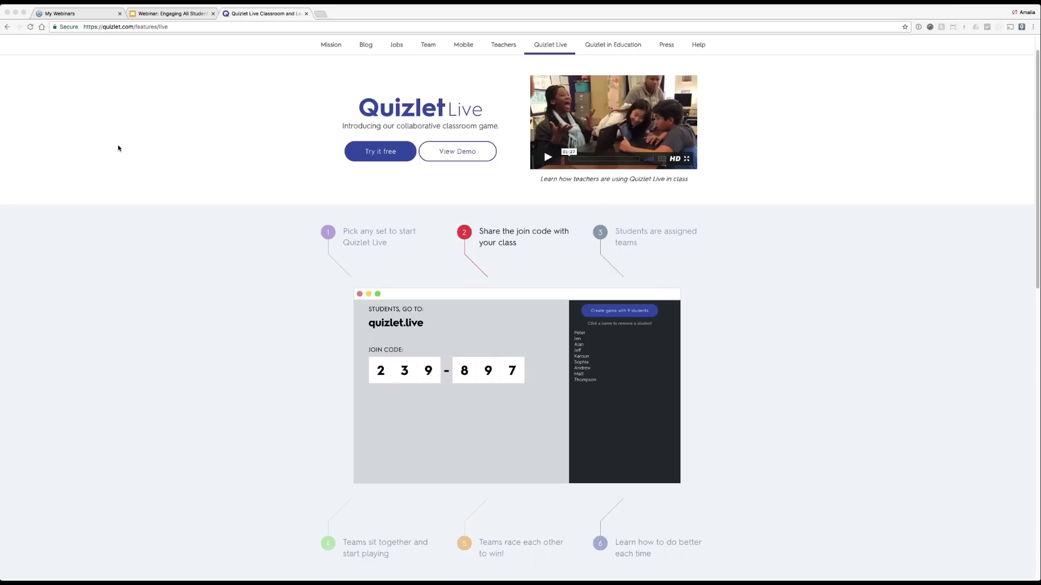
pyautogui.scroll(1, 137, 139)
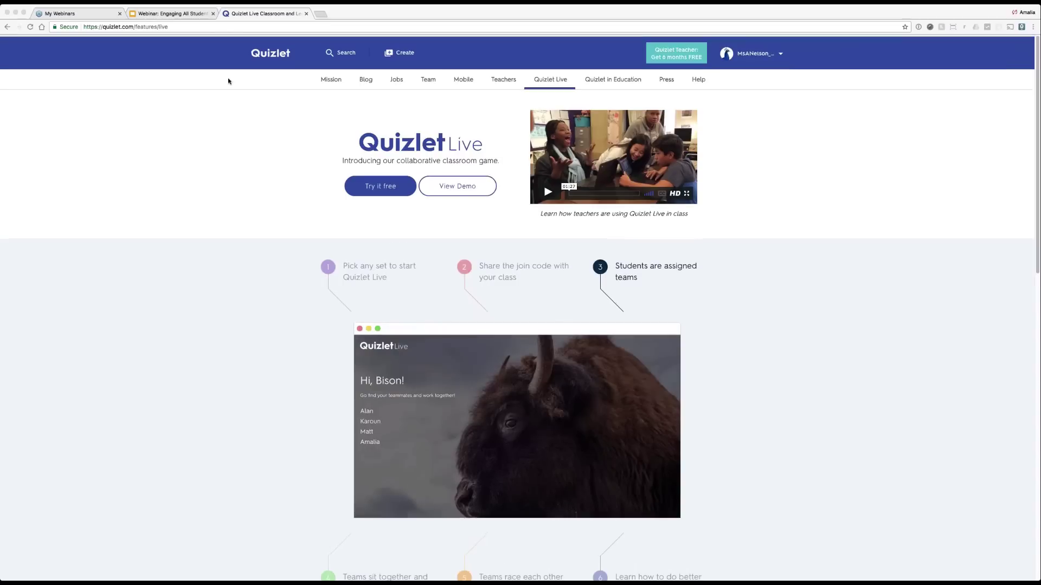
pyautogui.click(263, 54)
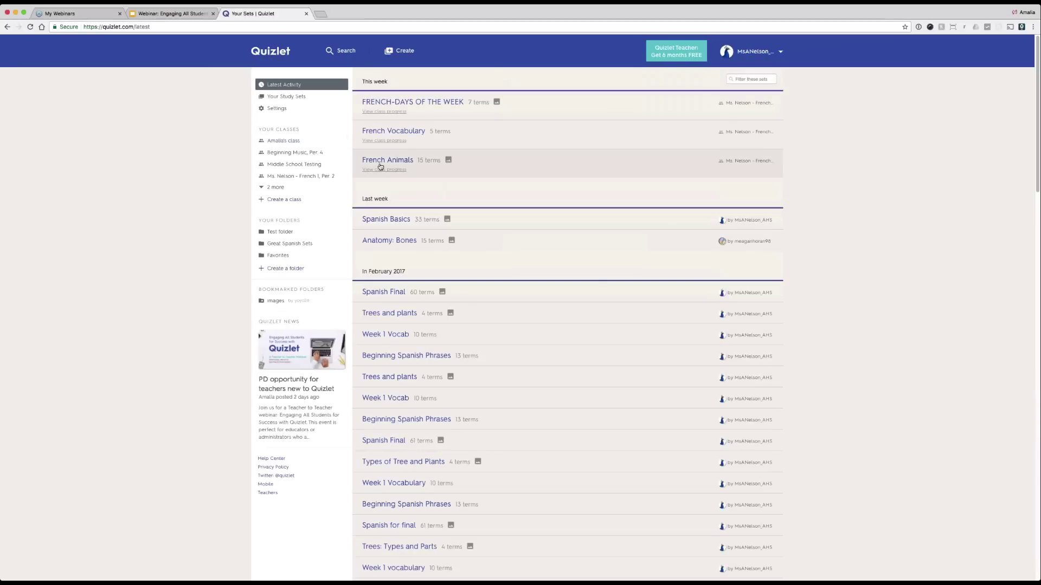
pyautogui.click(380, 167)
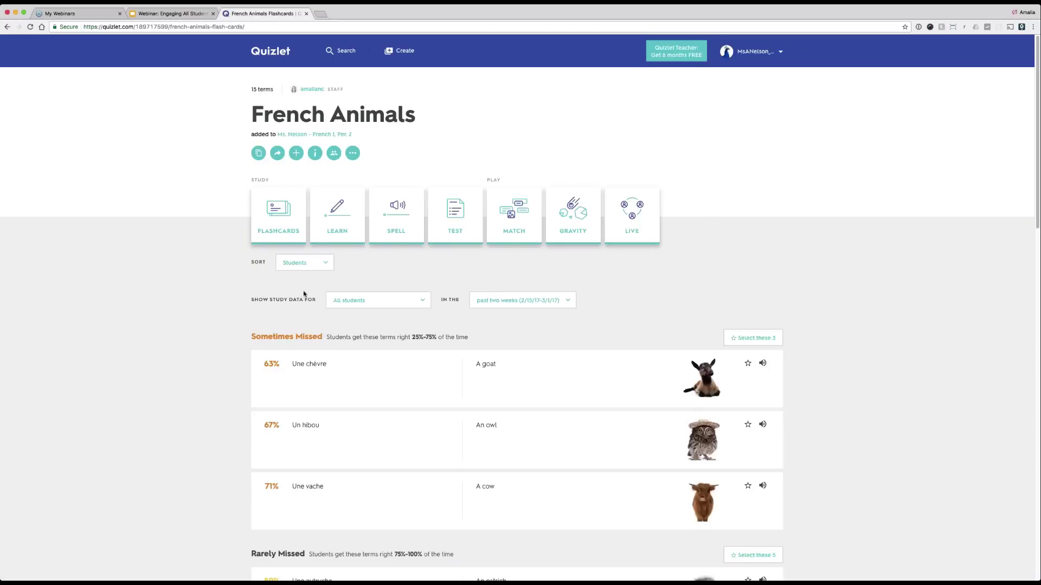
# Step: List the French Animals terms in Original order, starting with Un dauphin – A dolphin
pyautogui.click(320, 266)
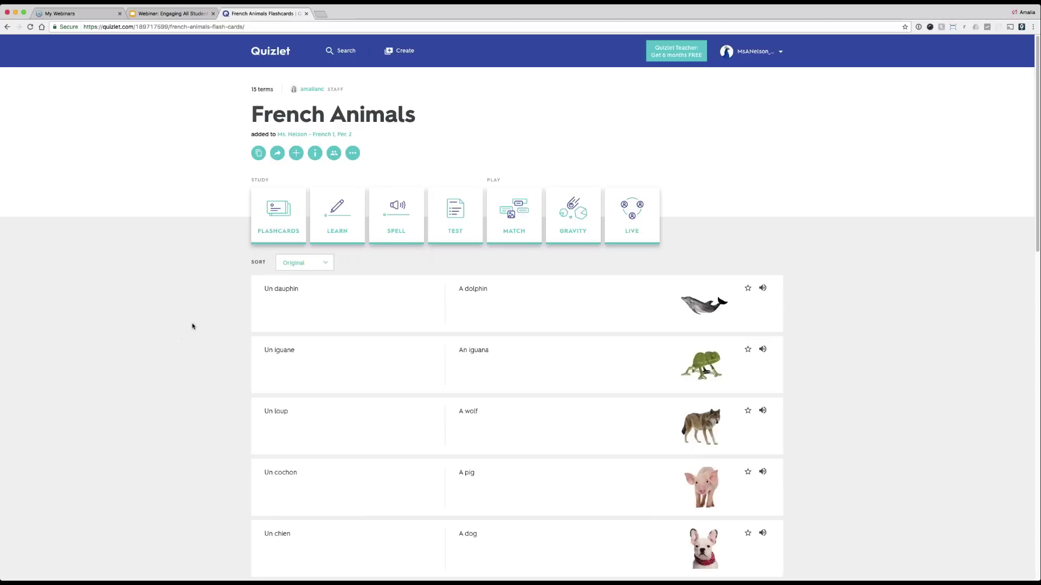
# Step: Copy the French Animals set and append ' - For' plus the student's name to its title
pyautogui.click(259, 154)
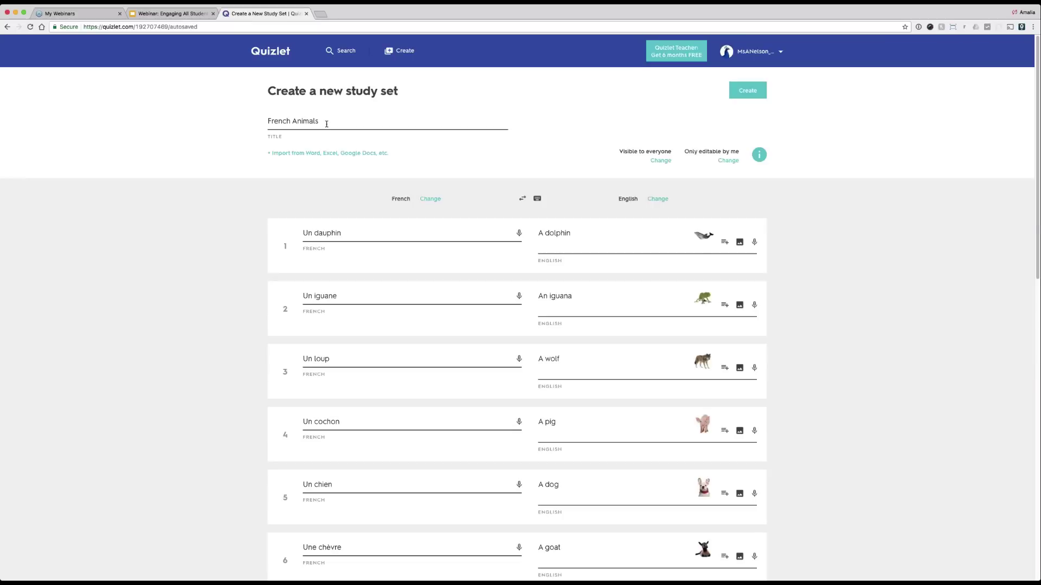
pyautogui.click(326, 123)
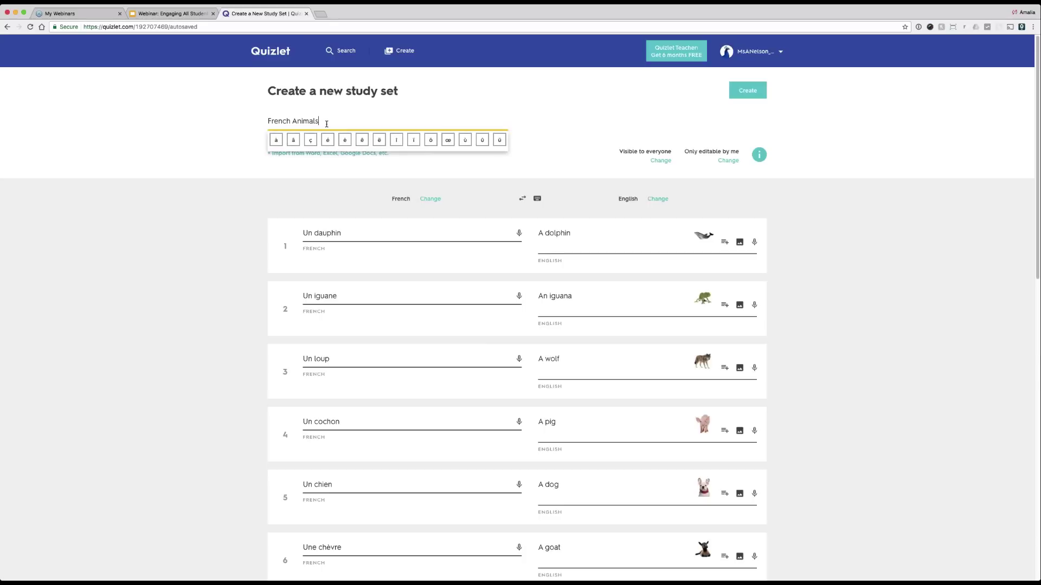
pyautogui.write('- For Laura')
pyautogui.press('Tab')
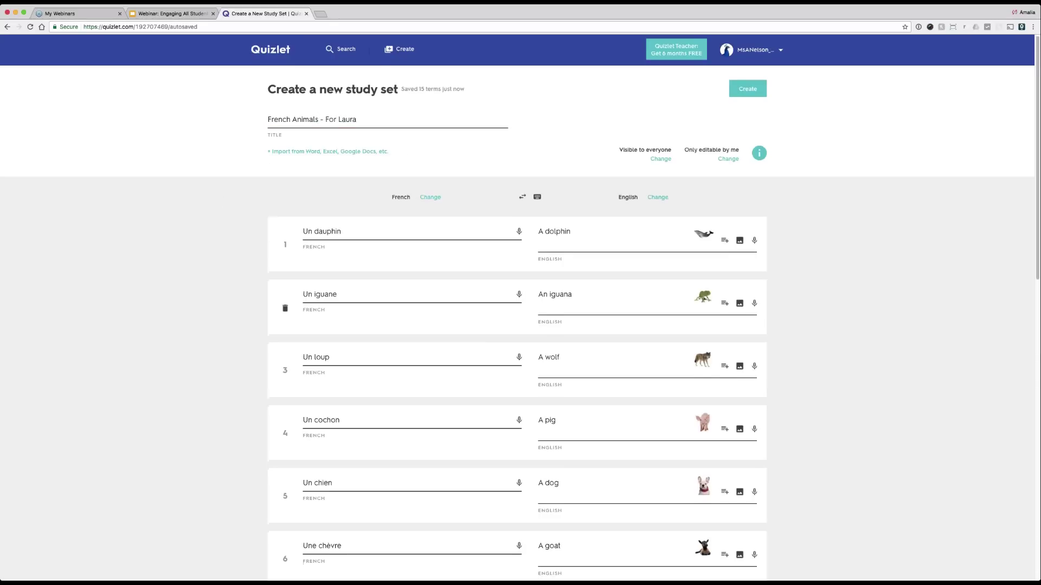
# Step: Delete the snake, mouse, snail, cow and cat cards and create the 10-term set
pyautogui.scroll(-7, 517, 325)
pyautogui.scroll(-4, 251, 451)
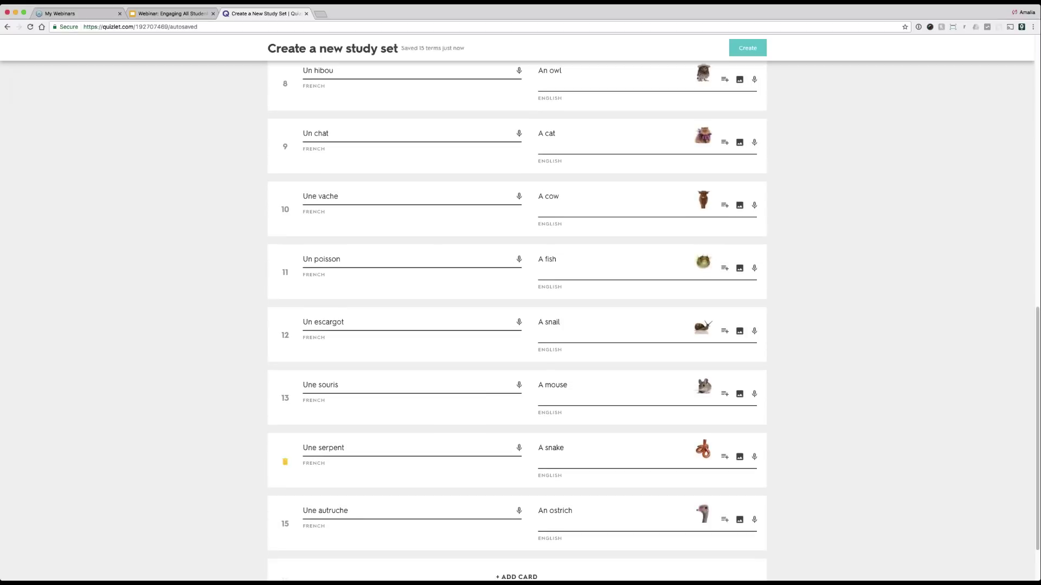
pyautogui.click(284, 462)
pyautogui.click(285, 402)
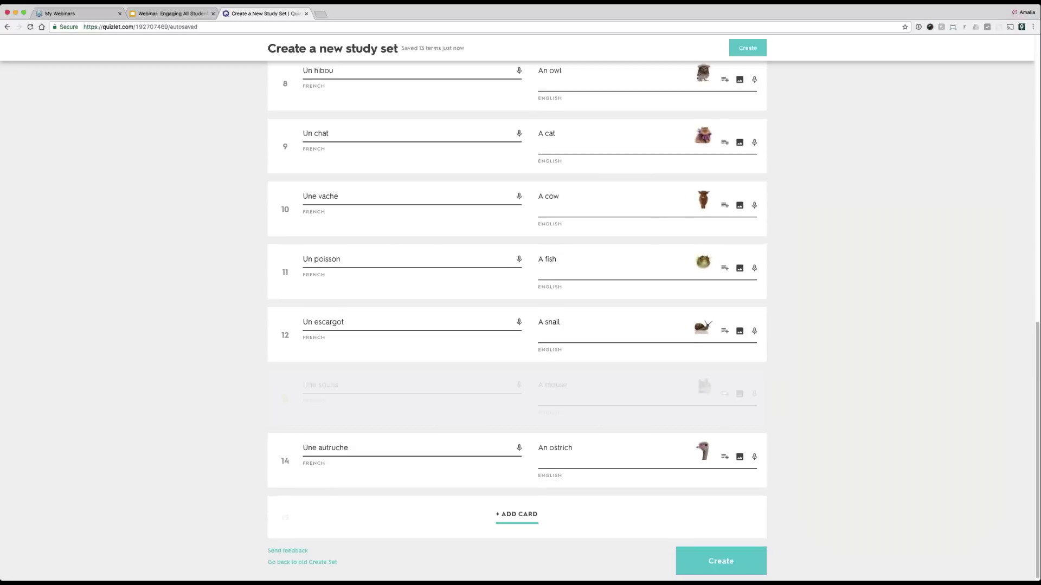
pyautogui.click(286, 400)
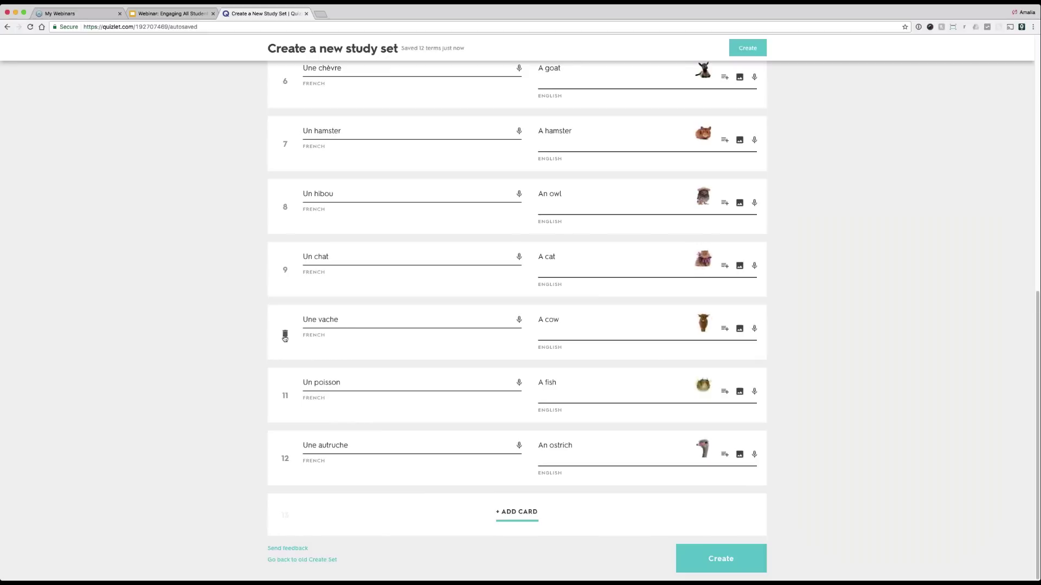
pyautogui.click(285, 332)
pyautogui.click(285, 331)
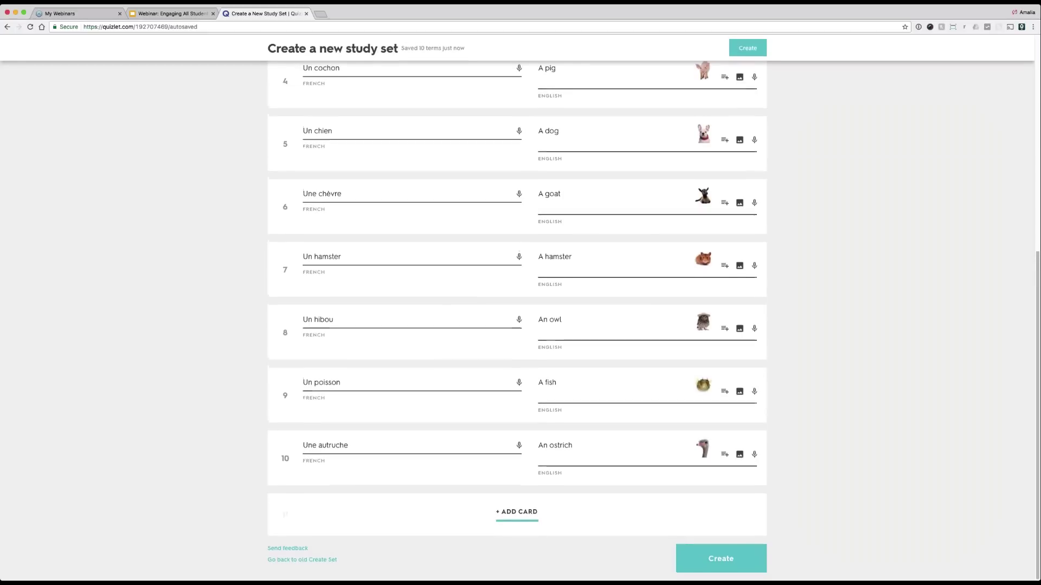
pyautogui.click(720, 558)
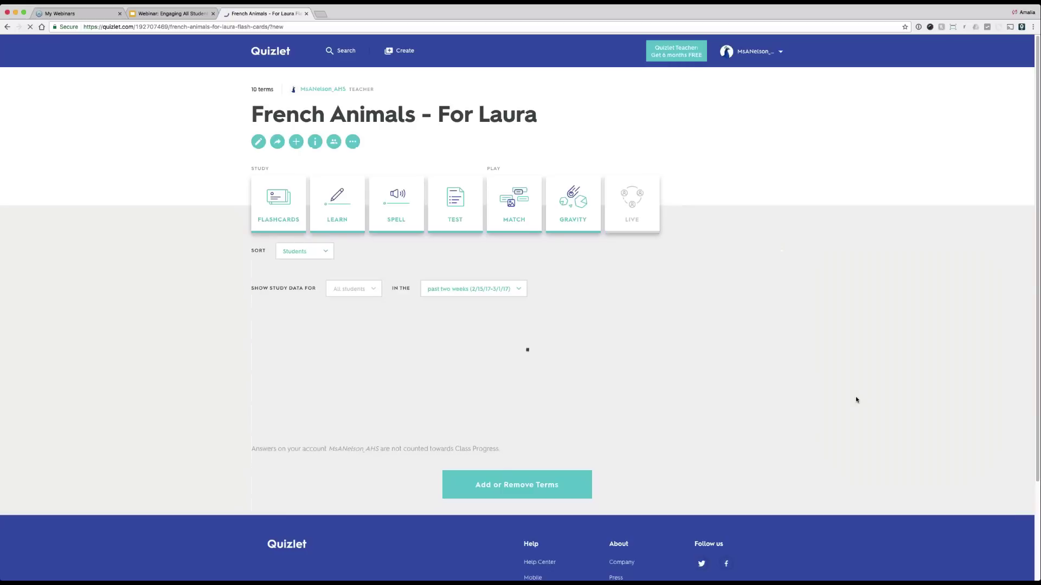
pyautogui.scroll(-1, 832, 393)
pyautogui.scroll(-10, 832, 393)
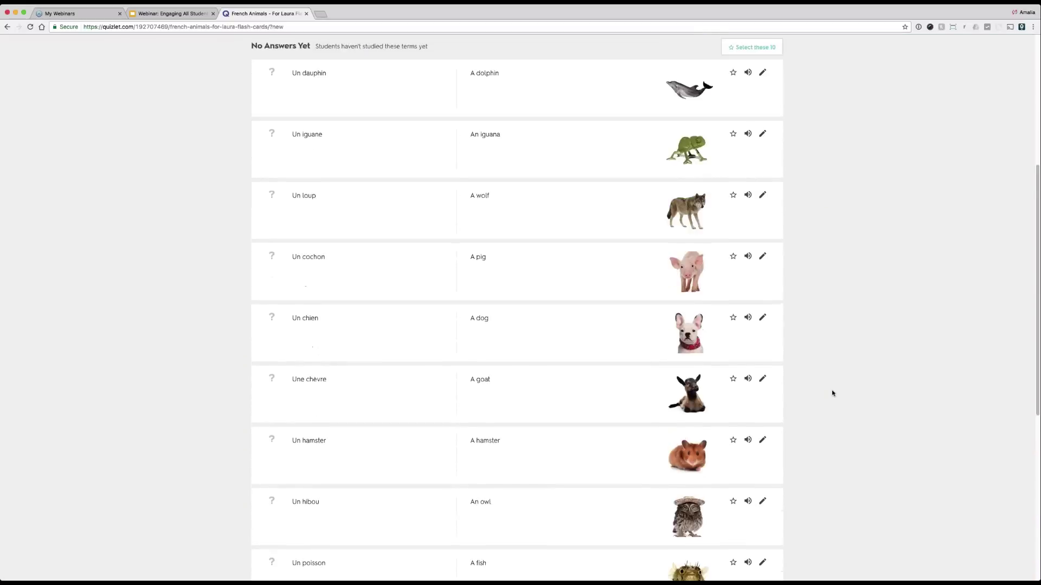
pyautogui.scroll(9, 832, 393)
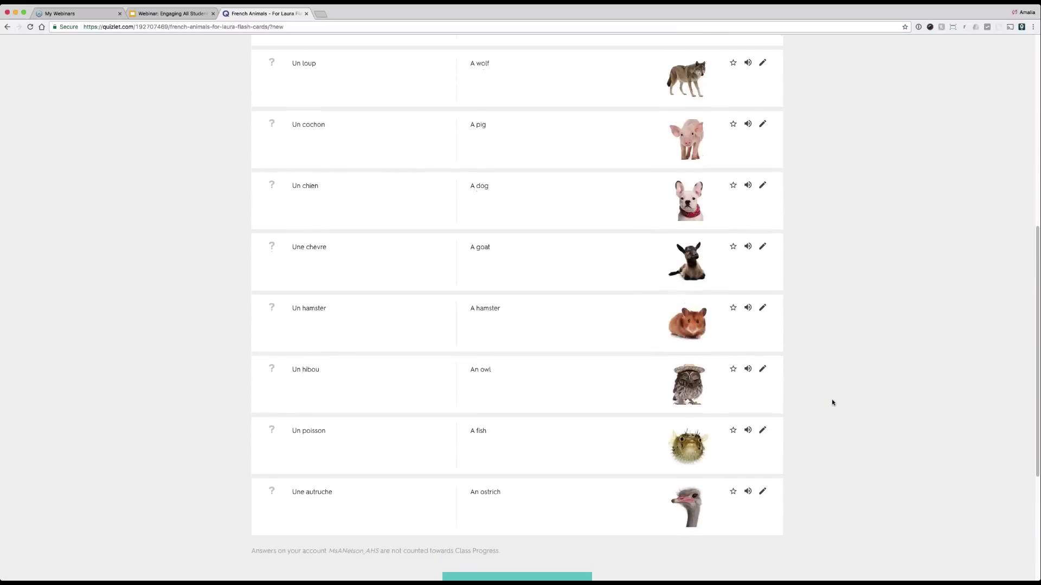
pyautogui.scroll(2, 833, 402)
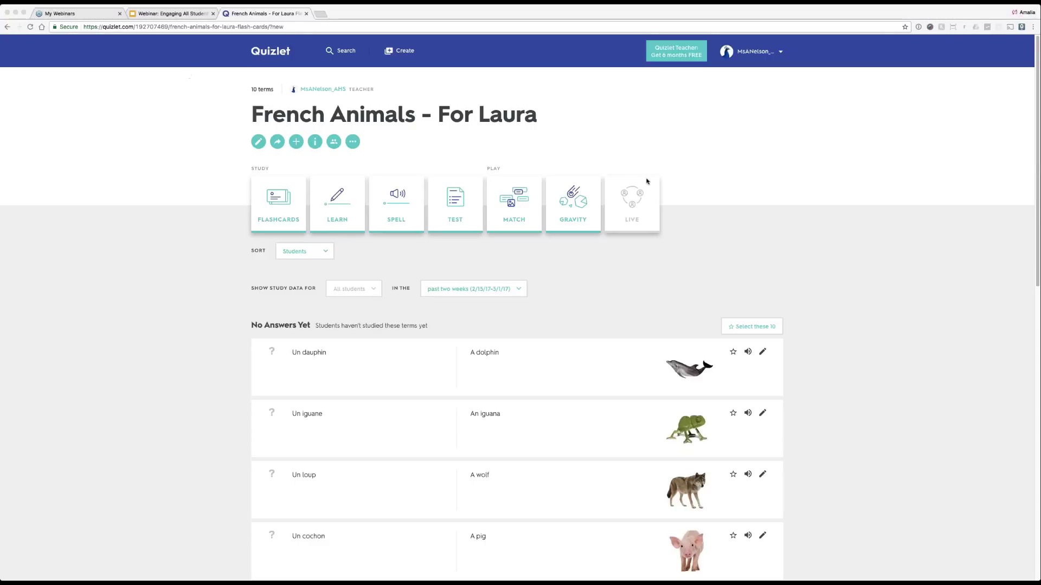
# Step: In the Help Center, search FAQs for 'embe' and open Embedding Quizlet on a web page
pyautogui.click(780, 52)
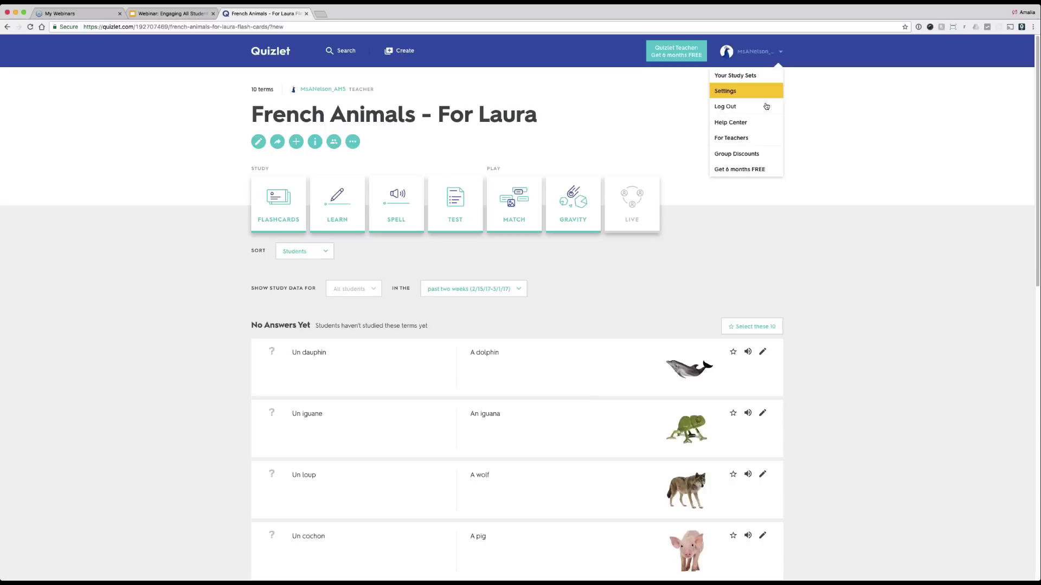
pyautogui.click(760, 126)
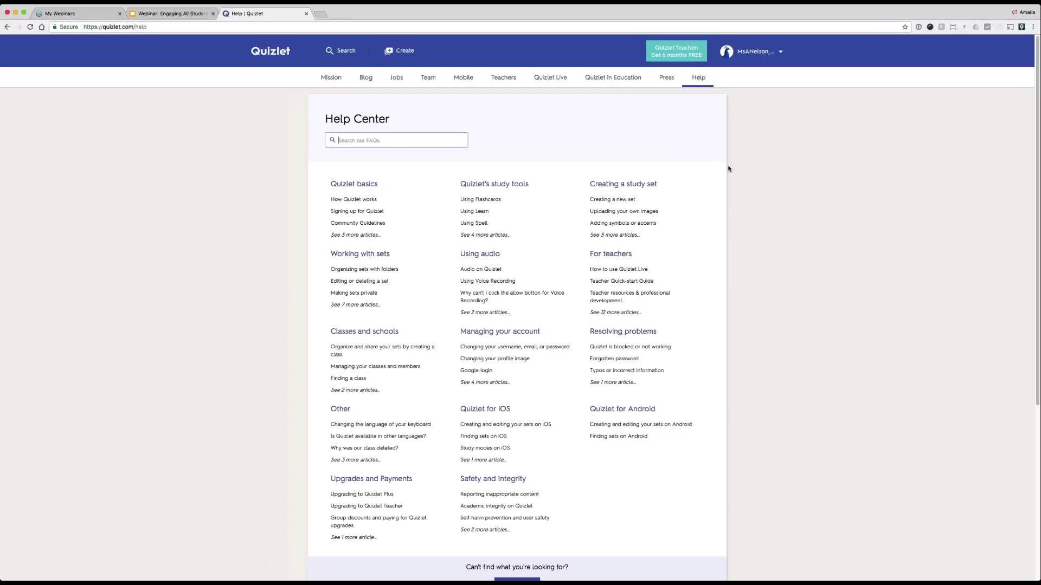
pyautogui.click(339, 140)
pyautogui.write('embed')
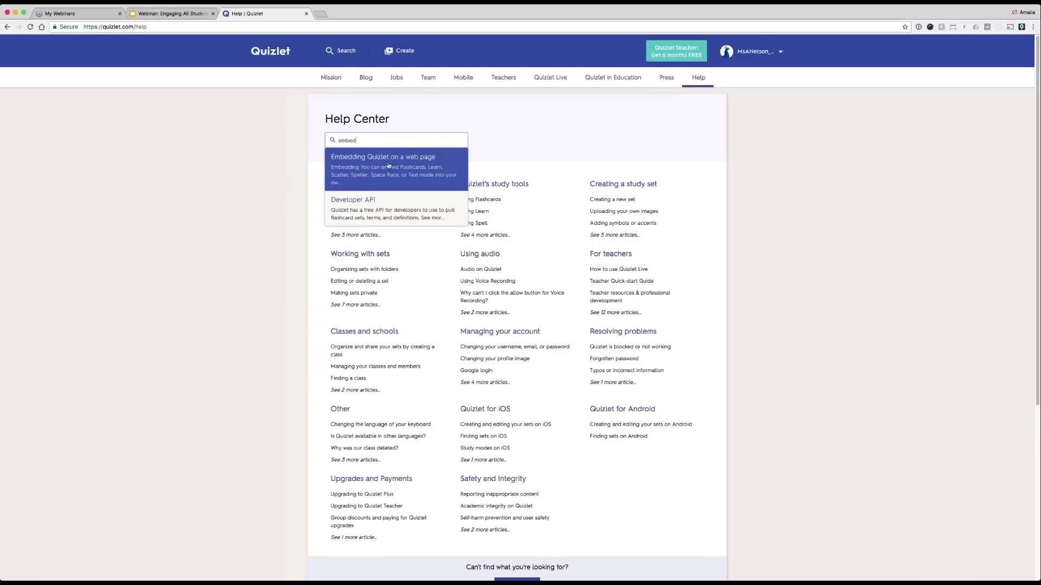
pyautogui.click(388, 165)
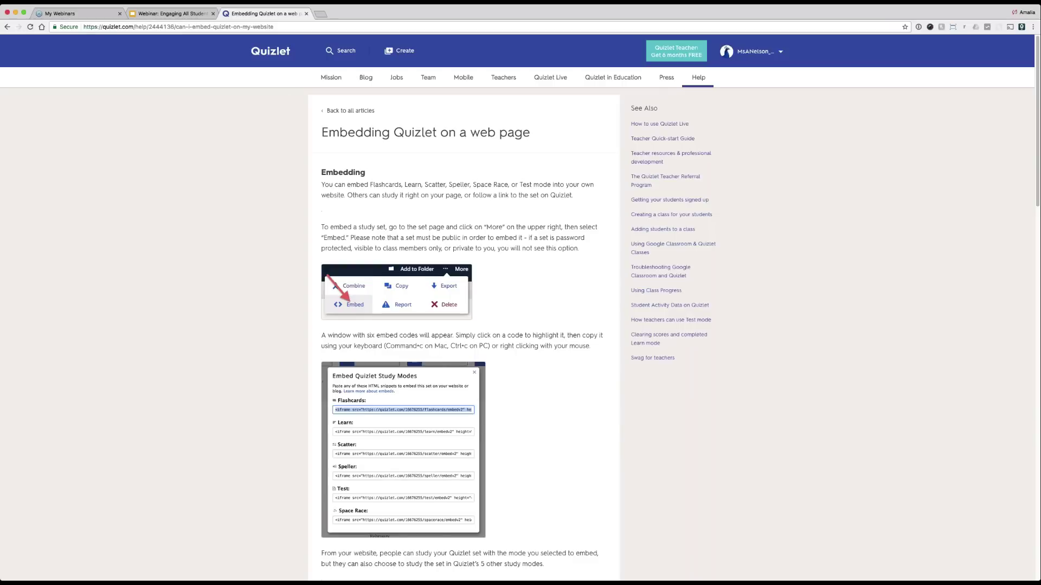
# Step: Leave the embedding article for the For teachers help topic, then follow the Blog link
pyautogui.click(7, 27)
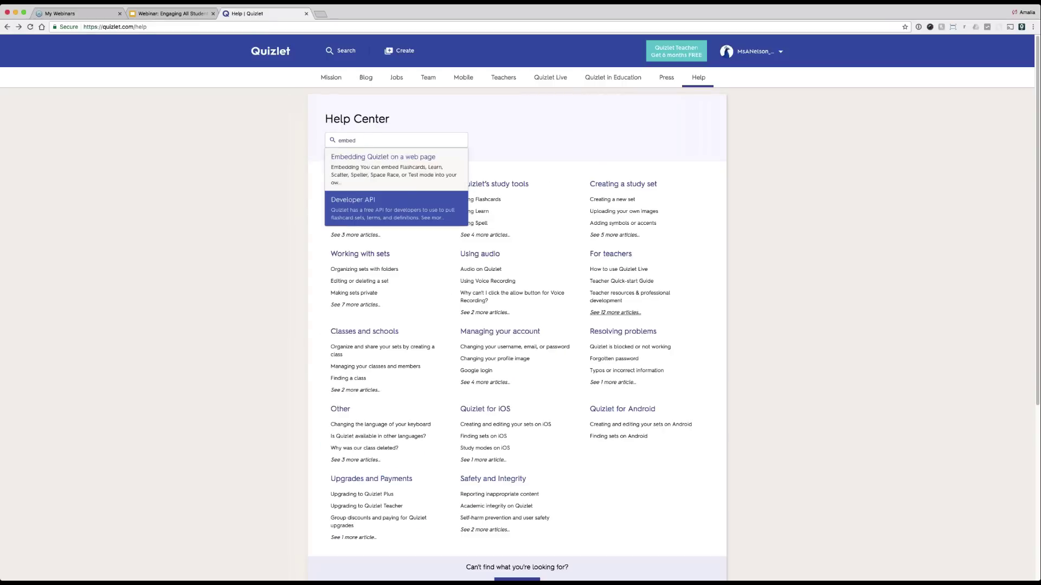
pyautogui.click(622, 256)
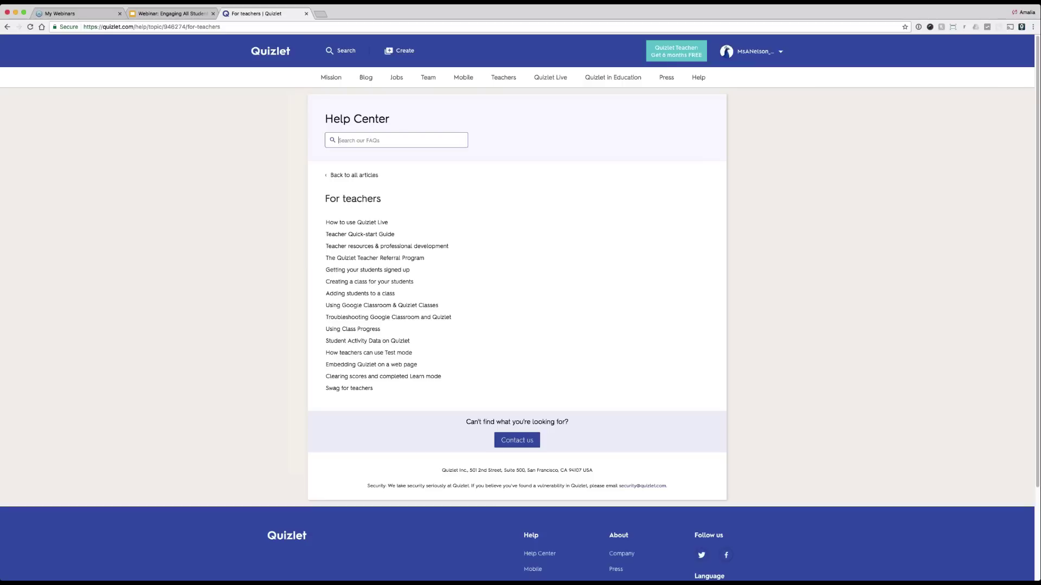
pyautogui.click(369, 86)
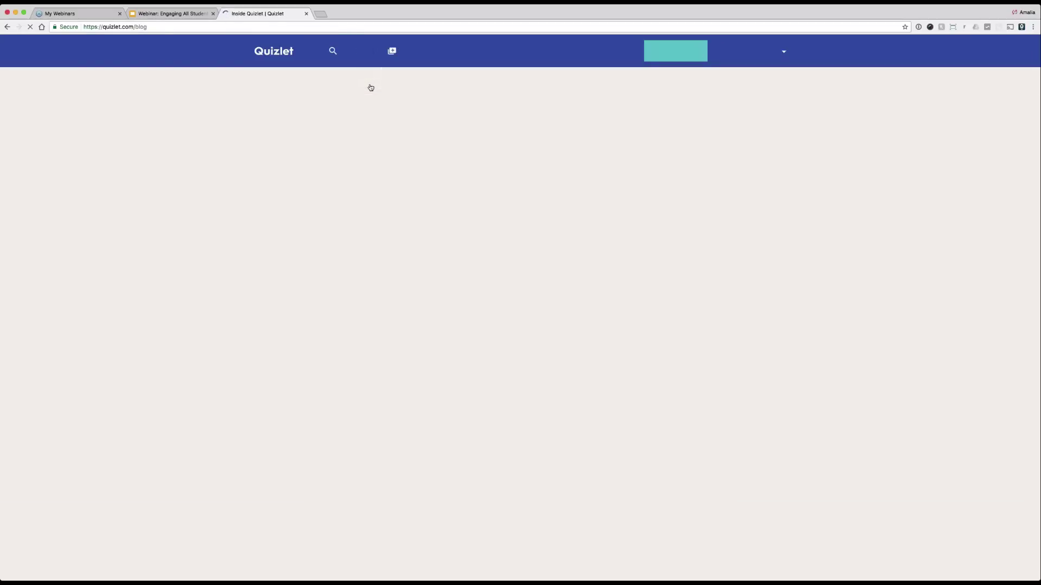